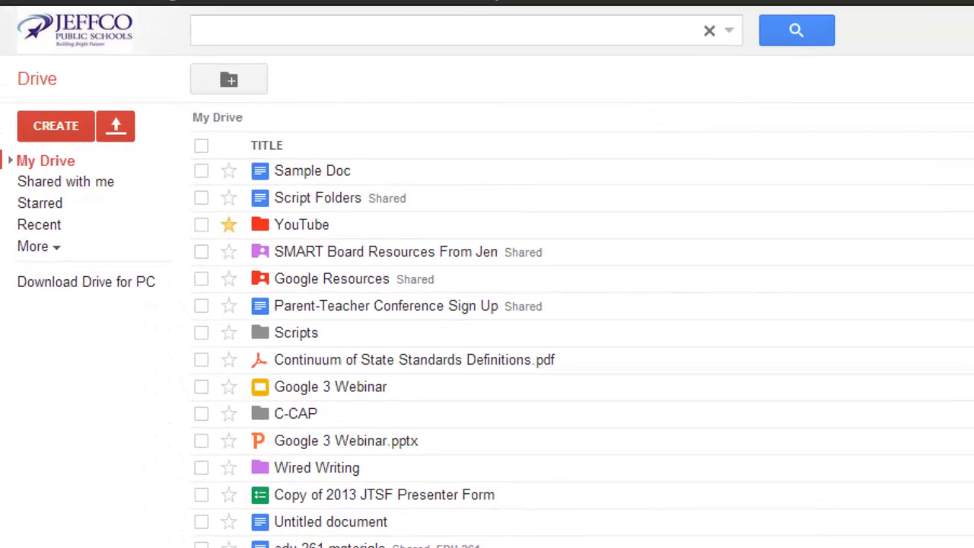
Search the drive for "TL" and clear the search again
{"action": "left_click", "coordinate": [634, 39]}
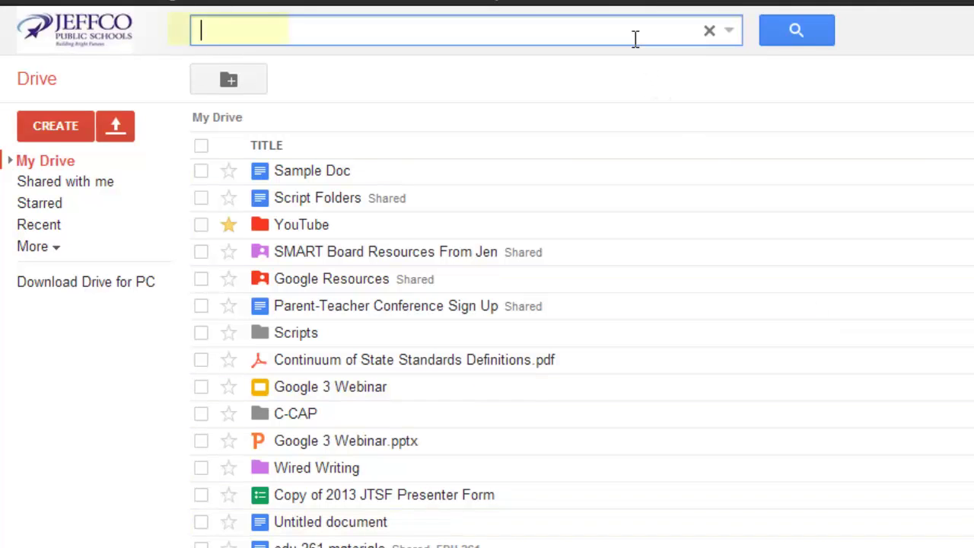
{"action": "type", "text": "TL"}
{"action": "key", "text": "Return"}
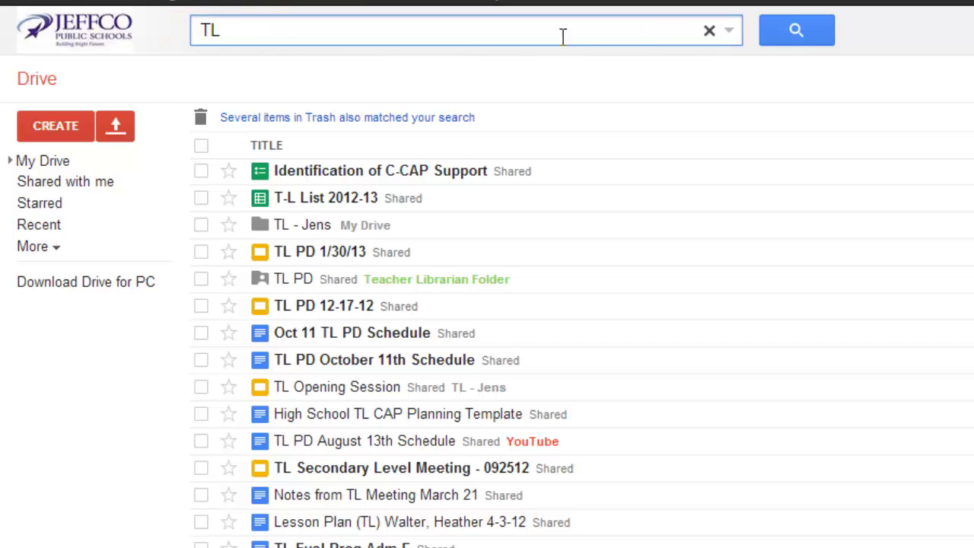
{"action": "left_click", "coordinate": [710, 31]}
Search the drive for "fast food", narrow the results to Forms, and clear the search
{"action": "left_click", "coordinate": [304, 36]}
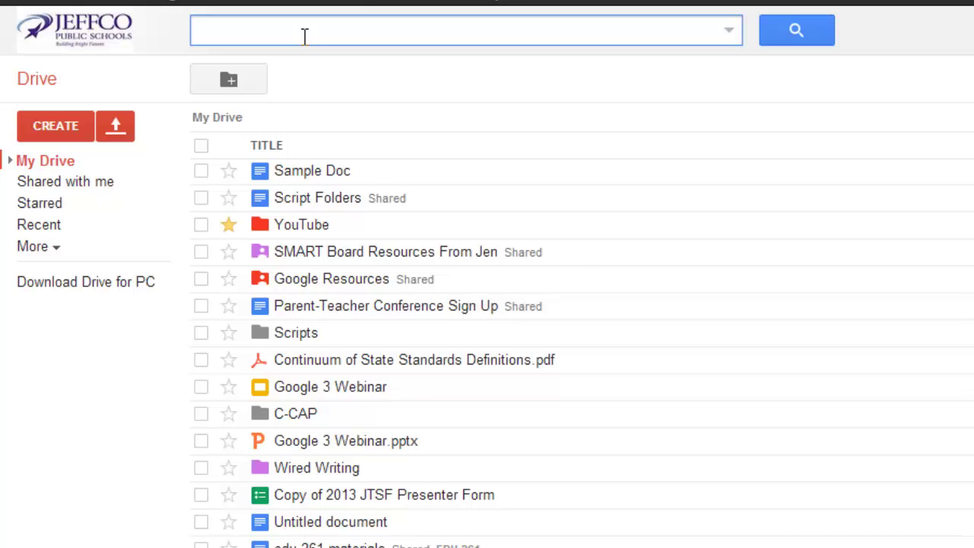
{"action": "type", "text": "fast food"}
{"action": "key", "text": "Return"}
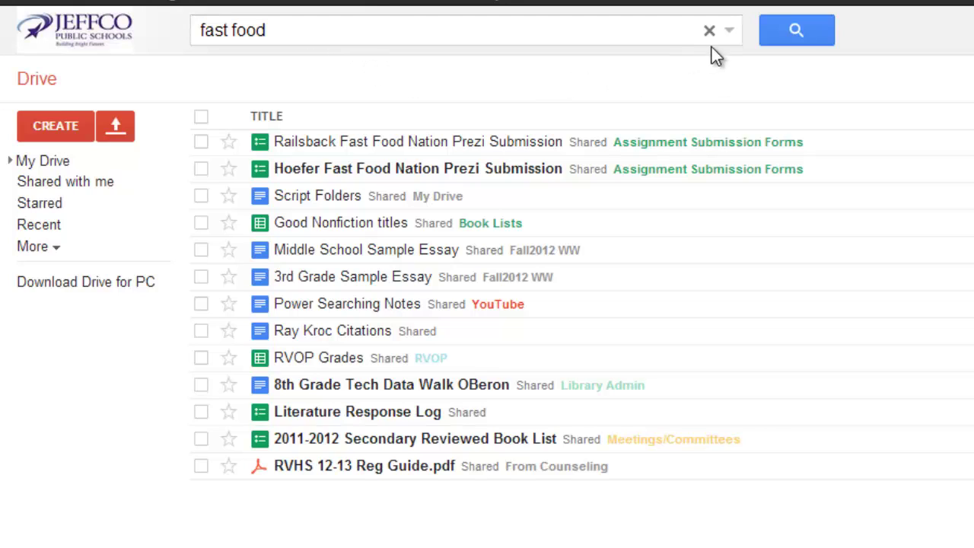
{"action": "left_click", "coordinate": [733, 34]}
{"action": "left_click", "coordinate": [252, 247]}
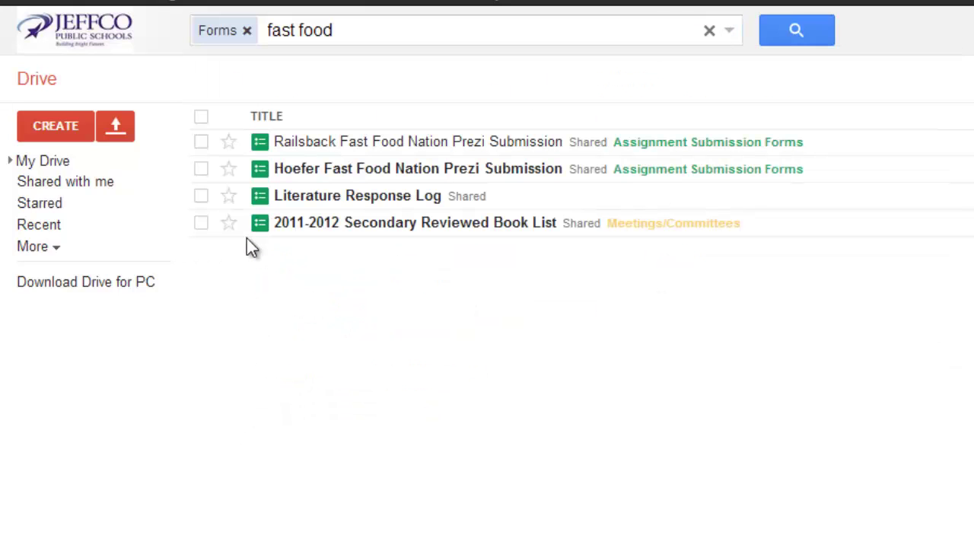
{"action": "left_click", "coordinate": [708, 31]}
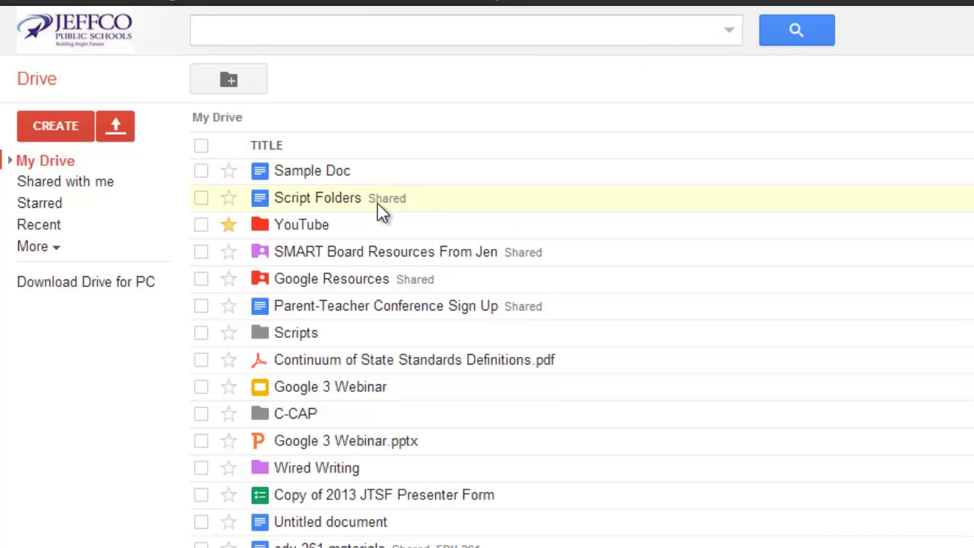
Expand the My Drive folder tree and view the contents of the Assignment Submission Forms folder
{"action": "left_click", "coordinate": [9, 162]}
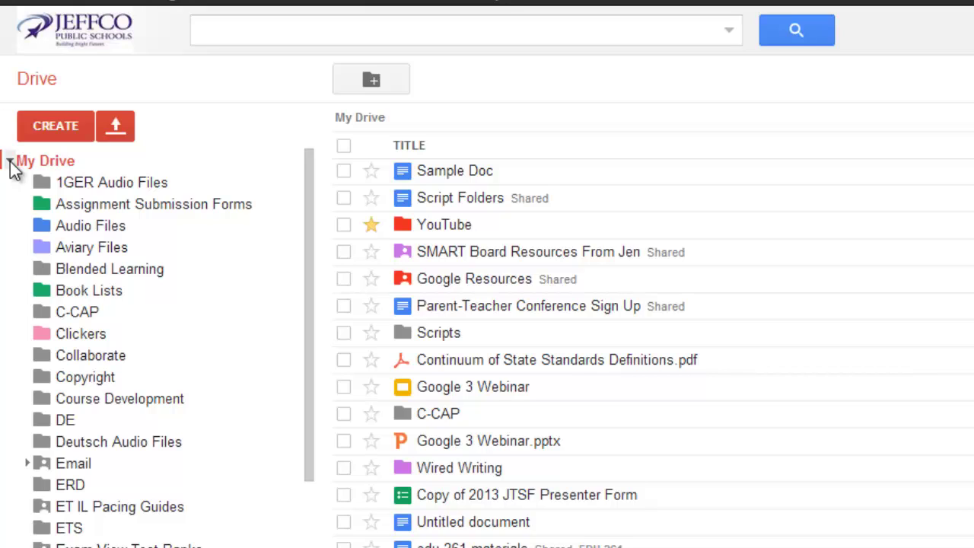
{"action": "left_click", "coordinate": [101, 205]}
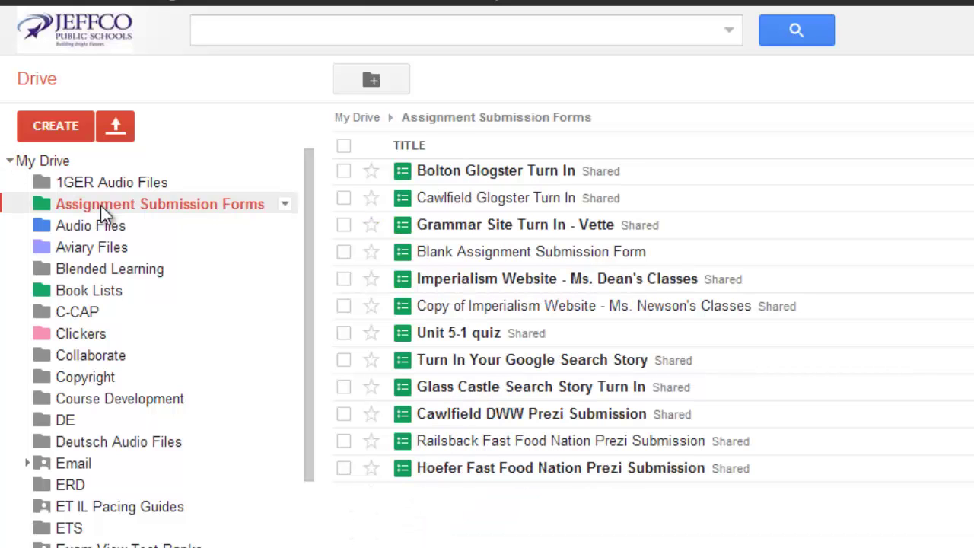
Create a folder with the default name New Folder directly in My Drive and locate it in the folder tree
{"action": "left_click", "coordinate": [59, 160]}
{"action": "left_click", "coordinate": [57, 124]}
{"action": "left_click", "coordinate": [118, 187]}
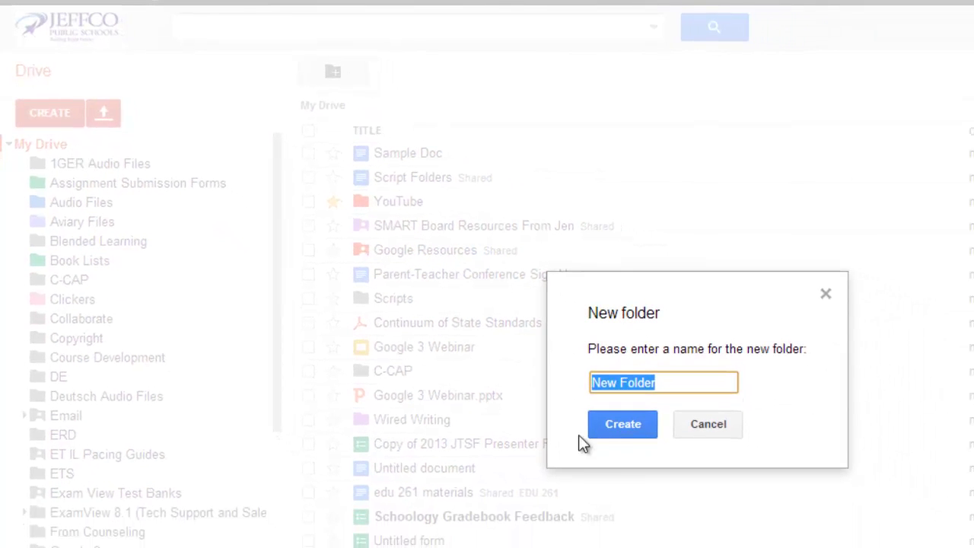
{"action": "left_click", "coordinate": [610, 432]}
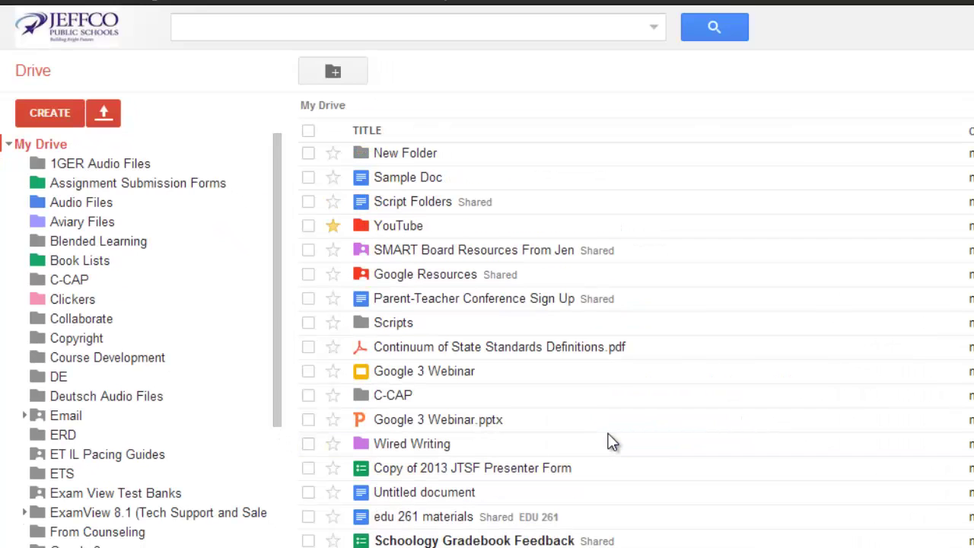
{"action": "scroll", "coordinate": [256, 413], "scroll_direction": "down", "scroll_amount": 5}
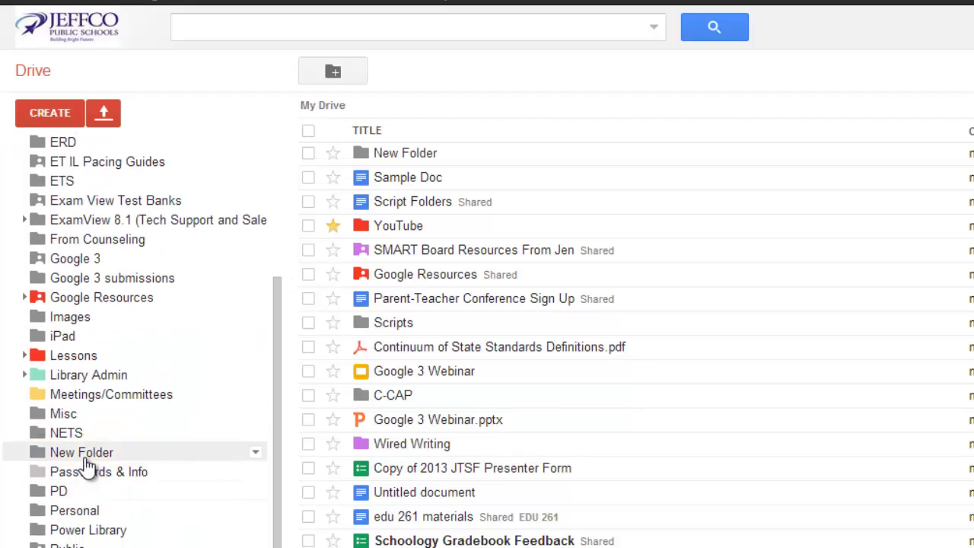
Create a subfolder named YA Lit inside the Book Lists folder
{"action": "scroll", "coordinate": [279, 415], "scroll_direction": "up", "scroll_amount": 5}
{"action": "left_click", "coordinate": [307, 310]}
{"action": "left_click", "coordinate": [350, 398]}
{"action": "type", "text": "YA Lit"}
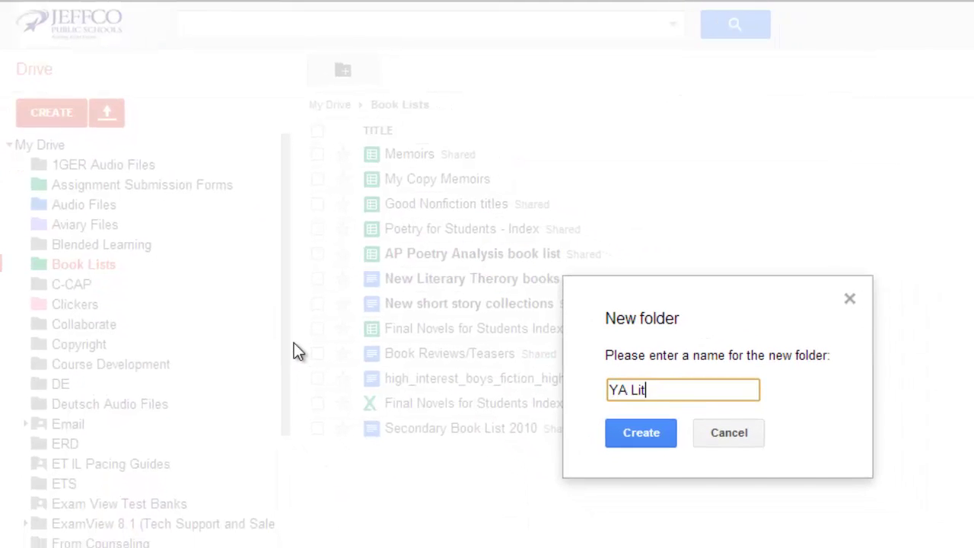
{"action": "left_click", "coordinate": [613, 434]}
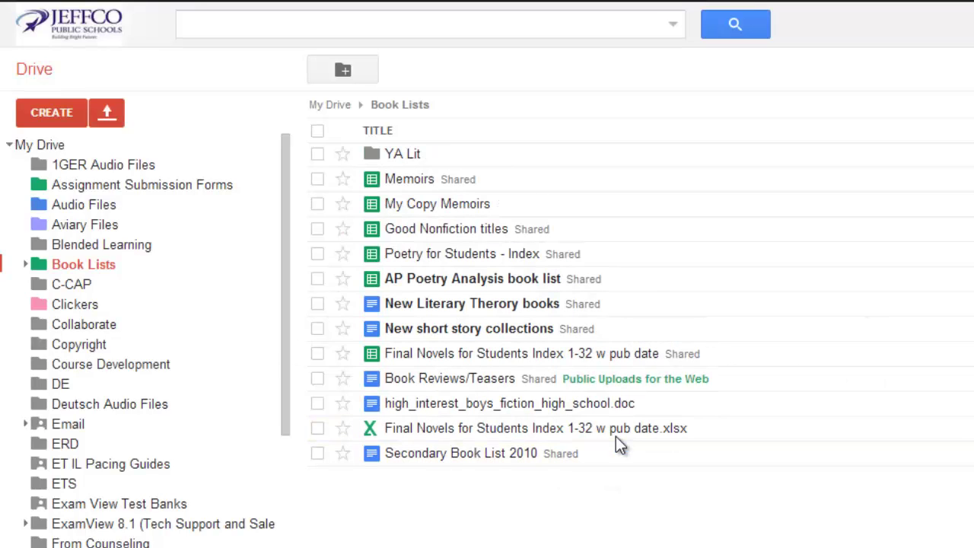
Expand Book Lists in the folder tree and change the YA Lit subfolder's color to Rainy sky
{"action": "left_click", "coordinate": [25, 264]}
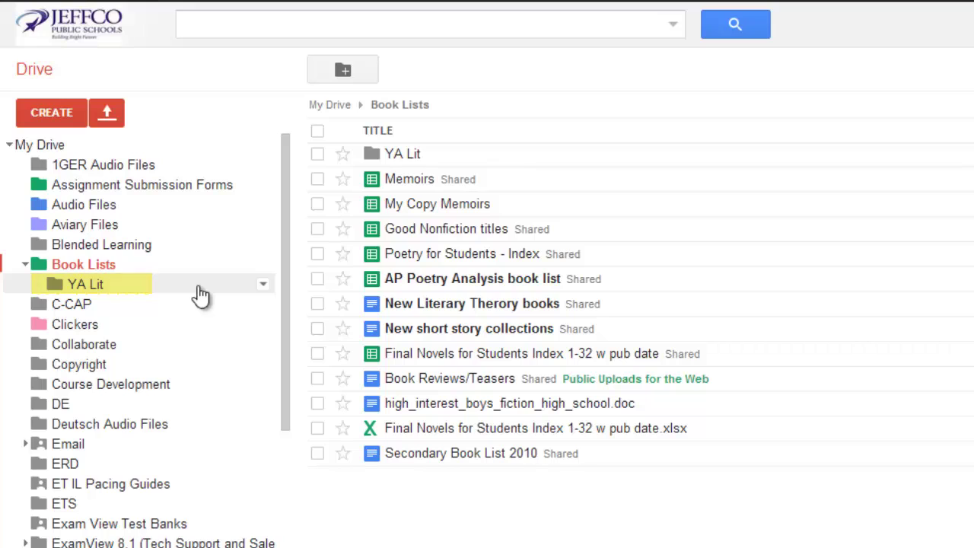
{"action": "left_click", "coordinate": [264, 287]}
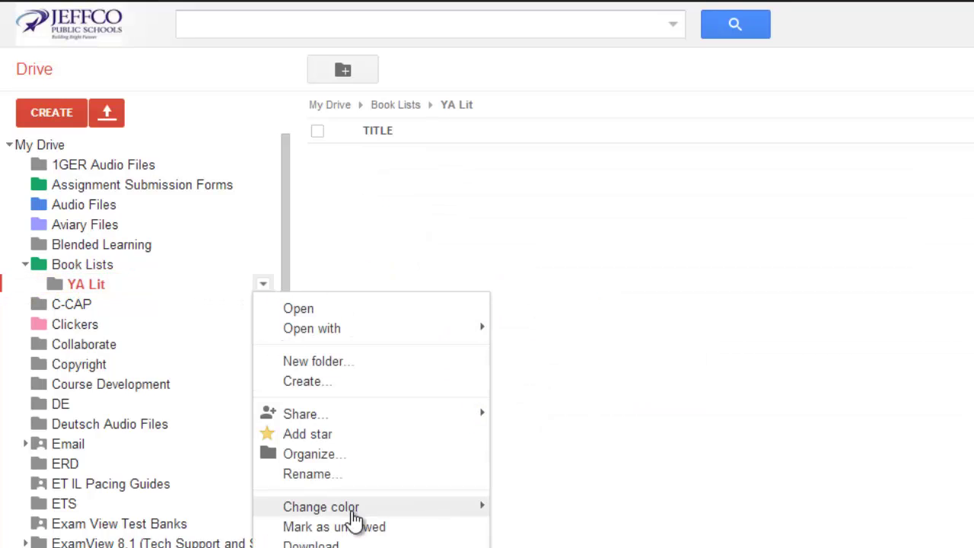
{"action": "mouse_move", "coordinate": [354, 510]}
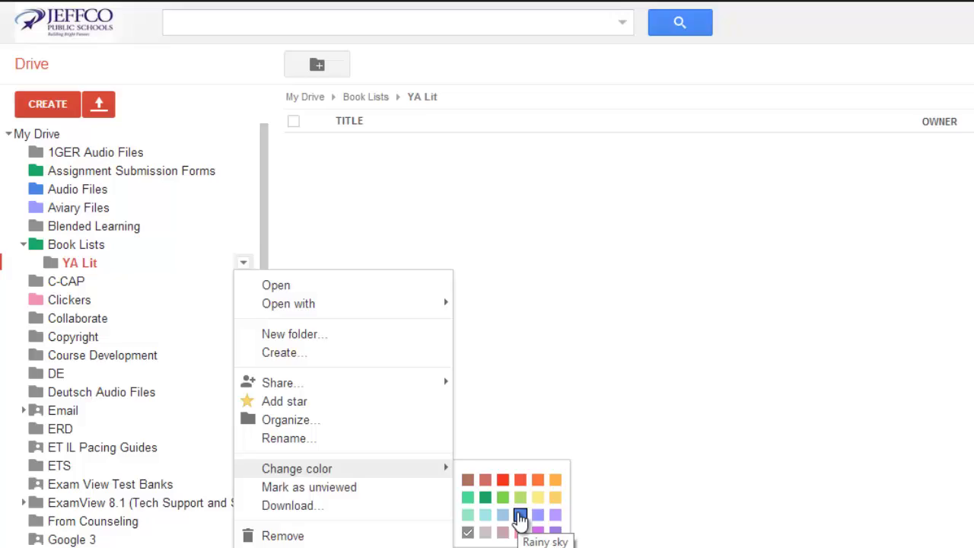
{"action": "left_click", "coordinate": [520, 517]}
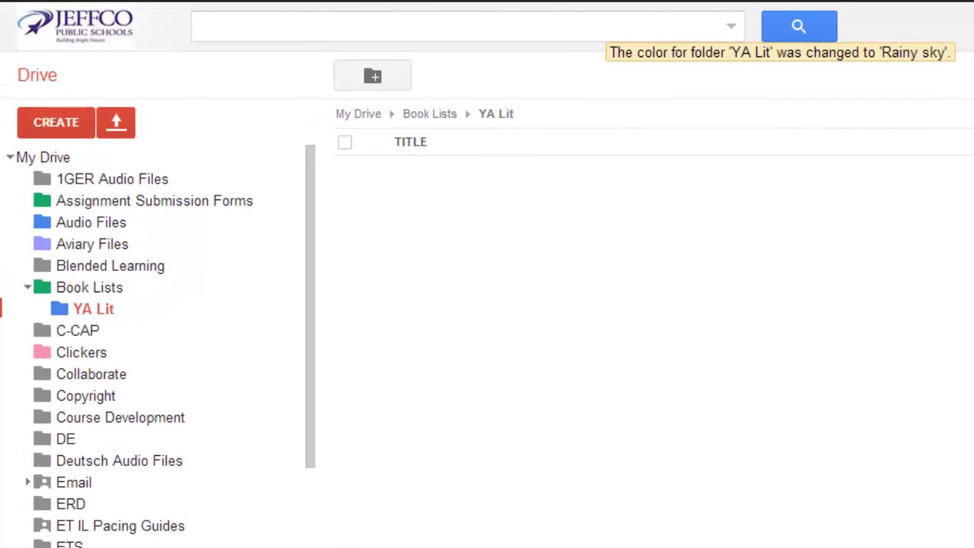
Search for "youtube" and move the YouTube Unit 2 Assignment: Playlist Submission form into the YouTube folder
{"action": "left_click", "coordinate": [366, 26]}
{"action": "type", "text": "youtube"}
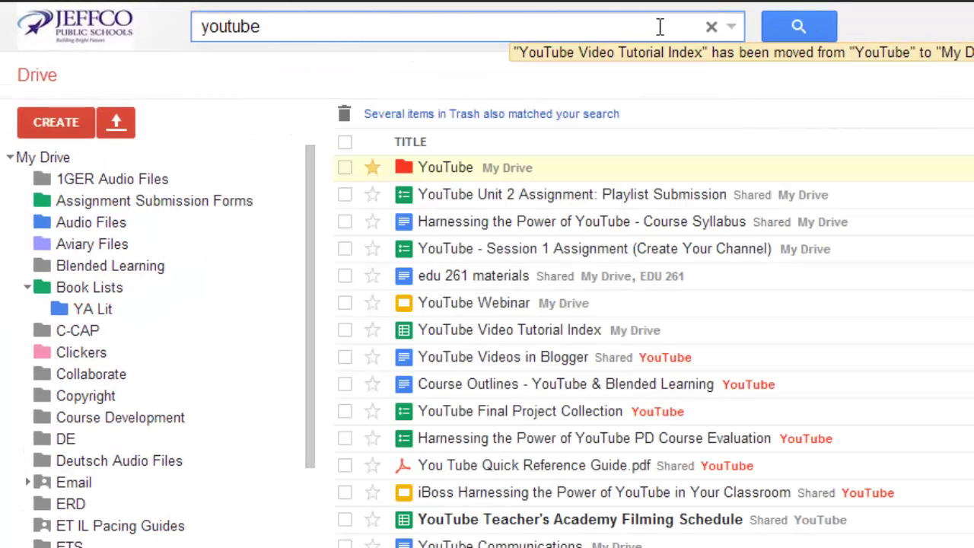
{"action": "scroll", "coordinate": [259, 427], "scroll_direction": "down", "scroll_amount": 10}
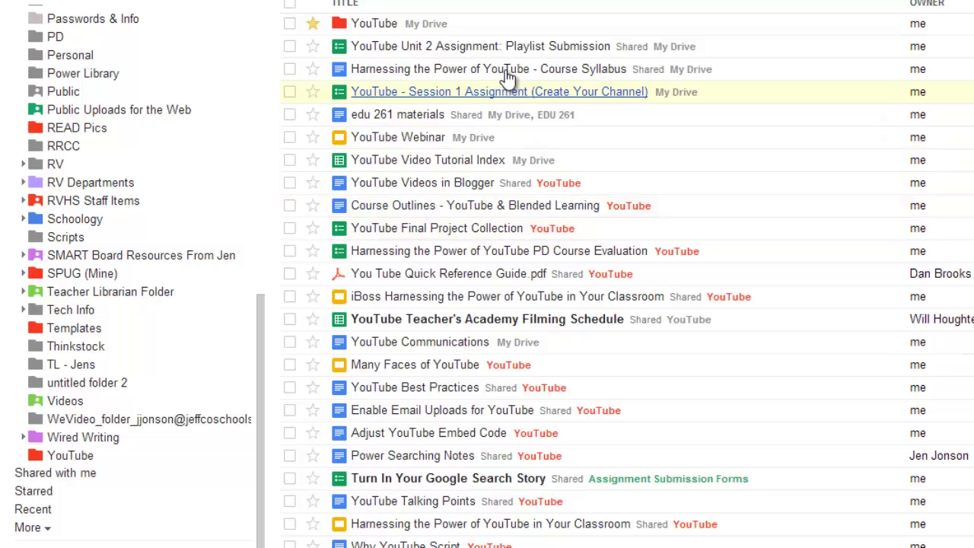
{"action": "left_click_drag", "start_coordinate": [504, 47], "coordinate": [137, 467]}
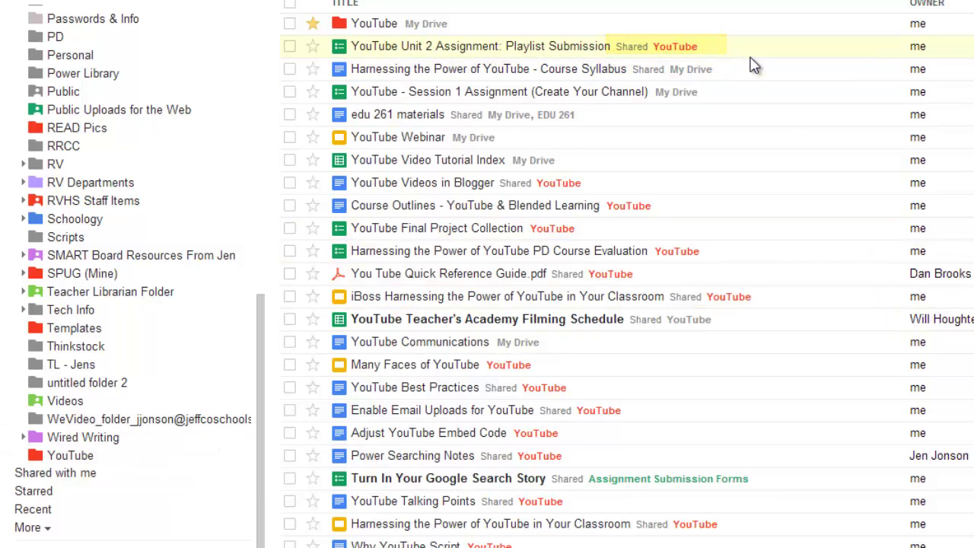
Move the Harnessing the Power of YouTube - Course Syllabus, YouTube - Session 1 Assignment and YouTube Webinar files together into the YouTube folder
{"action": "left_click", "coordinate": [290, 68]}
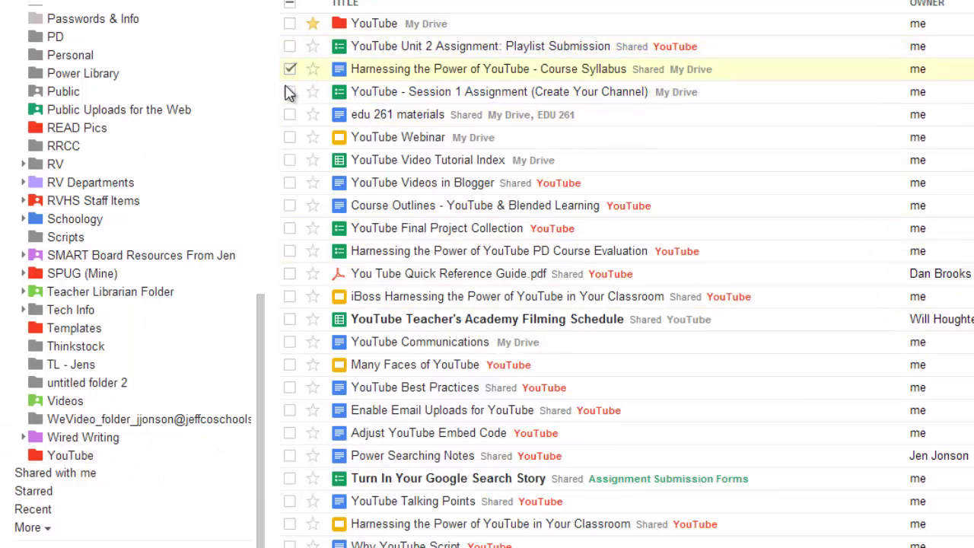
{"action": "left_click", "coordinate": [290, 92]}
{"action": "left_click", "coordinate": [290, 137]}
{"action": "left_click_drag", "start_coordinate": [406, 73], "coordinate": [178, 457]}
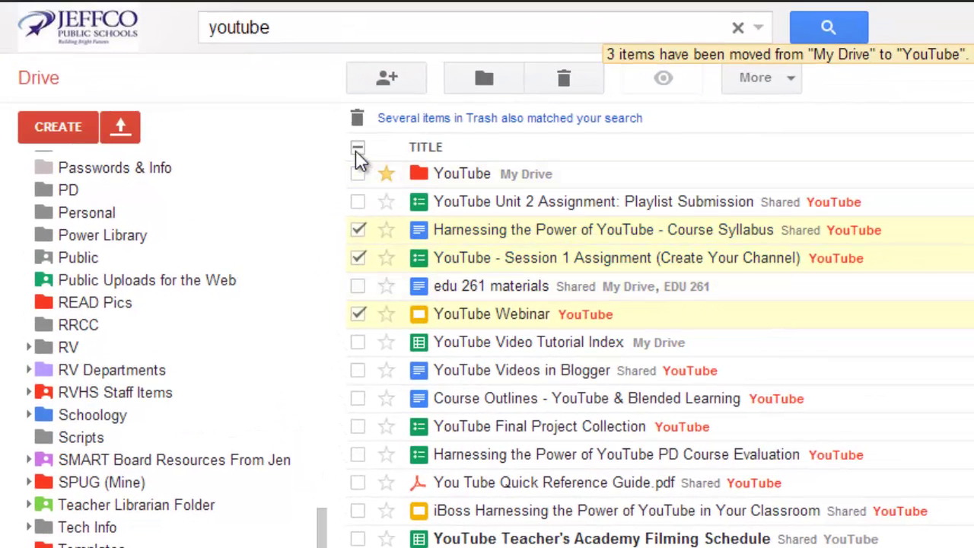
Use Organize to move only the YouTube Unit 2 Assignment: Playlist Submission form from the YouTube folder to My Drive
{"action": "left_click", "coordinate": [357, 150]}
{"action": "left_click", "coordinate": [358, 202]}
{"action": "left_click", "coordinate": [792, 81]}
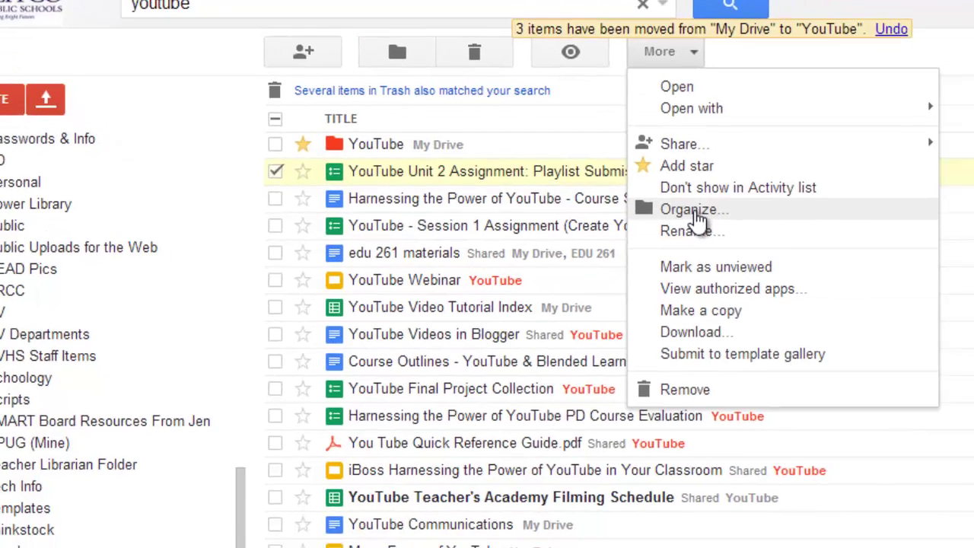
{"action": "left_click", "coordinate": [784, 242]}
{"action": "left_click_drag", "start_coordinate": [721, 282], "coordinate": [716, 423]}
{"action": "left_click", "coordinate": [327, 321]}
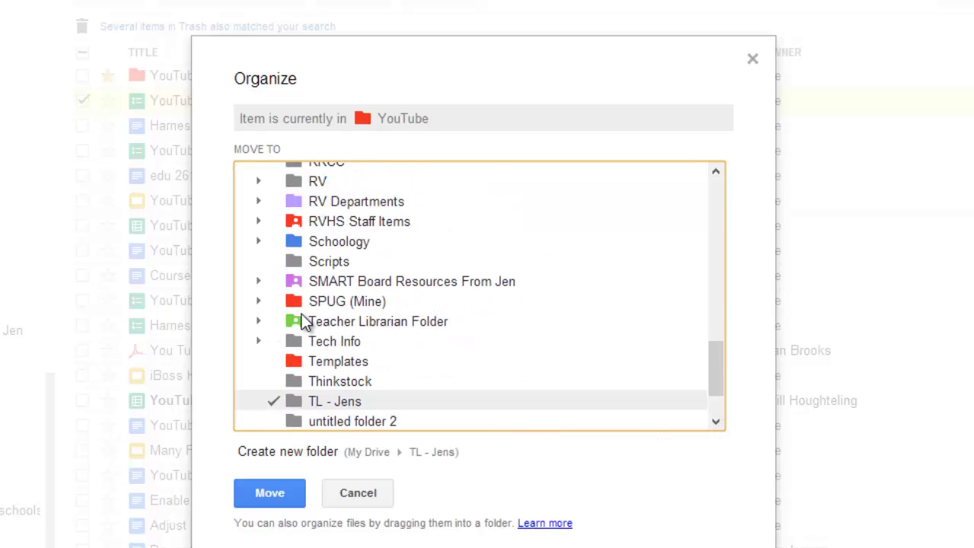
{"action": "scroll", "coordinate": [720, 360], "scroll_direction": "up", "scroll_amount": 2}
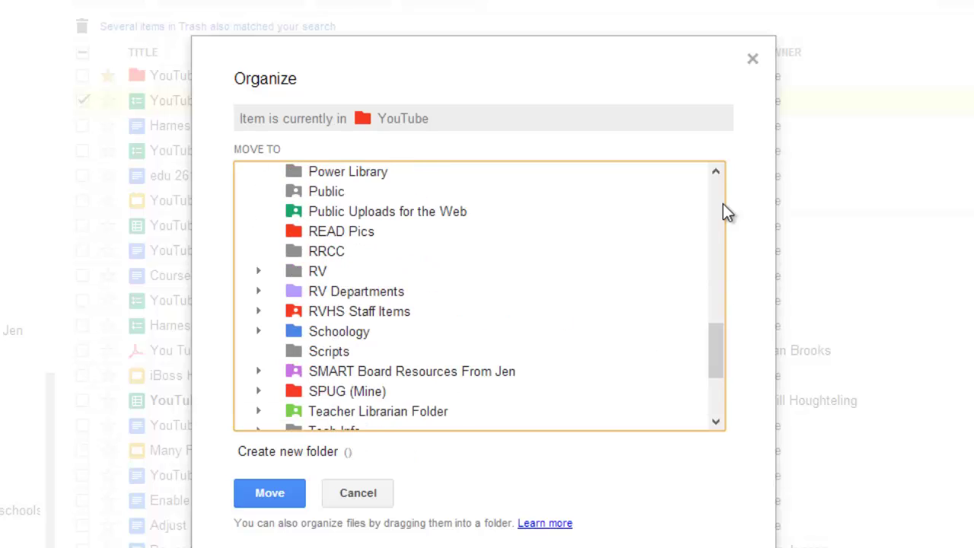
{"action": "left_click", "coordinate": [720, 216]}
{"action": "left_click", "coordinate": [720, 207]}
{"action": "left_click", "coordinate": [294, 175]}
{"action": "left_click", "coordinate": [265, 497]}
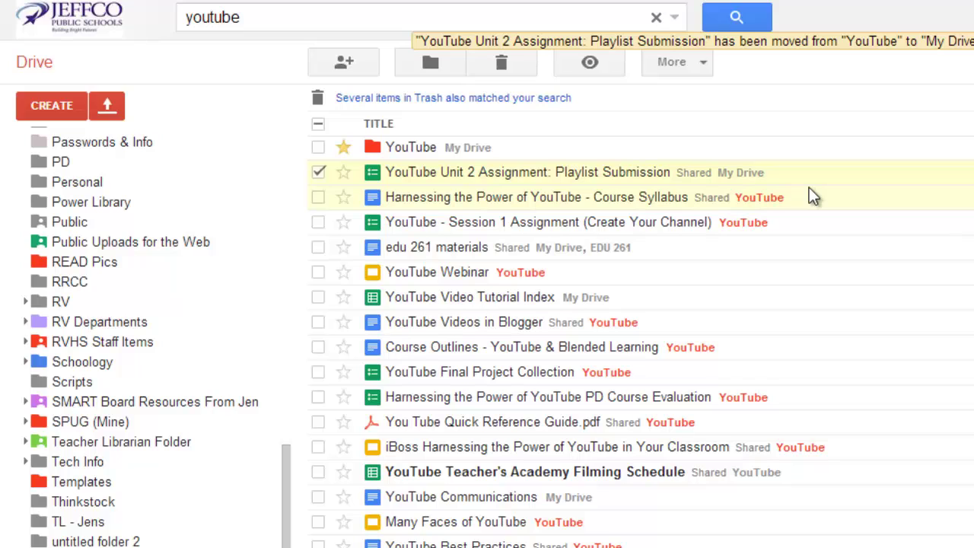
Set the YA Lit folder's sharing visibility to Anyone with the link and save the sharing settings
{"action": "scroll", "coordinate": [290, 493], "scroll_direction": "up", "scroll_amount": 1}
{"action": "left_click_drag", "start_coordinate": [287, 457], "coordinate": [300, 145]}
{"action": "left_click", "coordinate": [104, 277]}
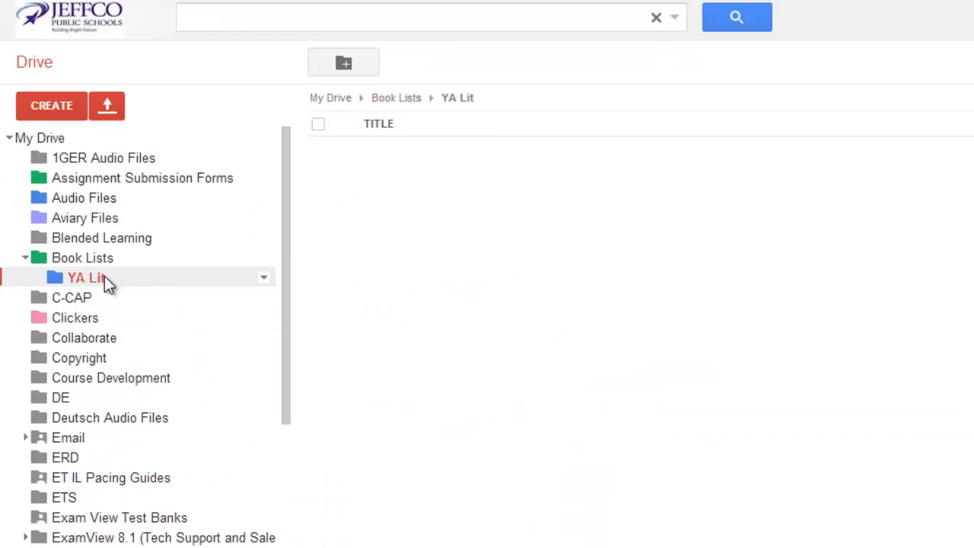
{"action": "left_click", "coordinate": [264, 278]}
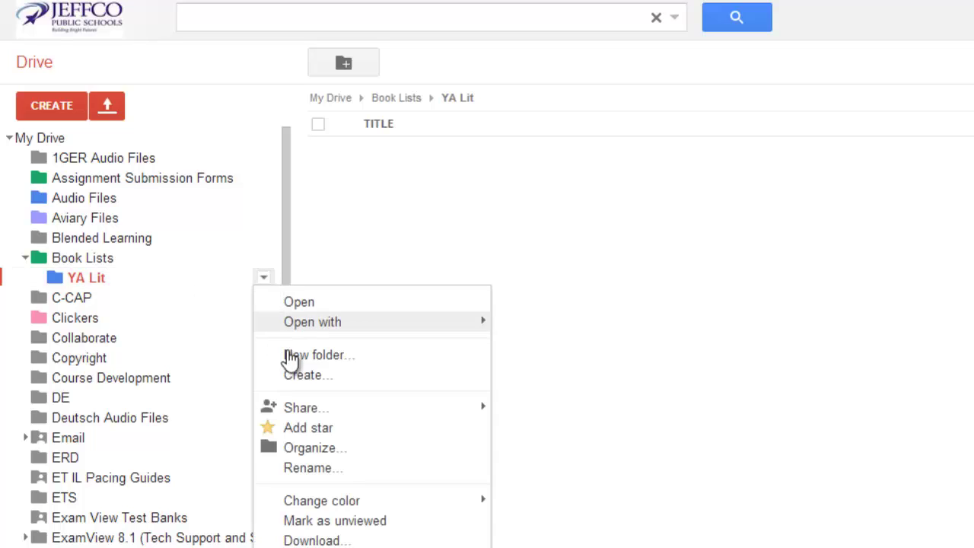
{"action": "mouse_move", "coordinate": [319, 409]}
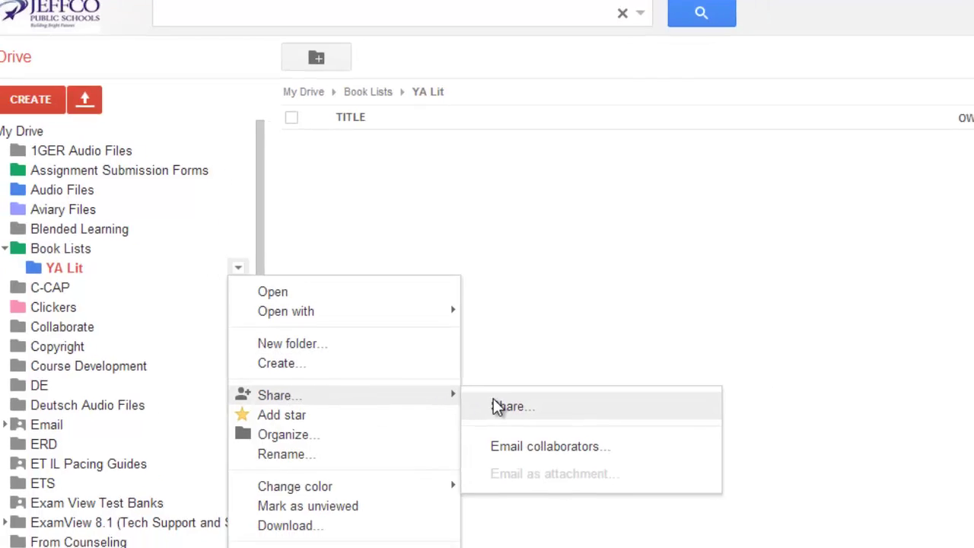
{"action": "left_click", "coordinate": [497, 407]}
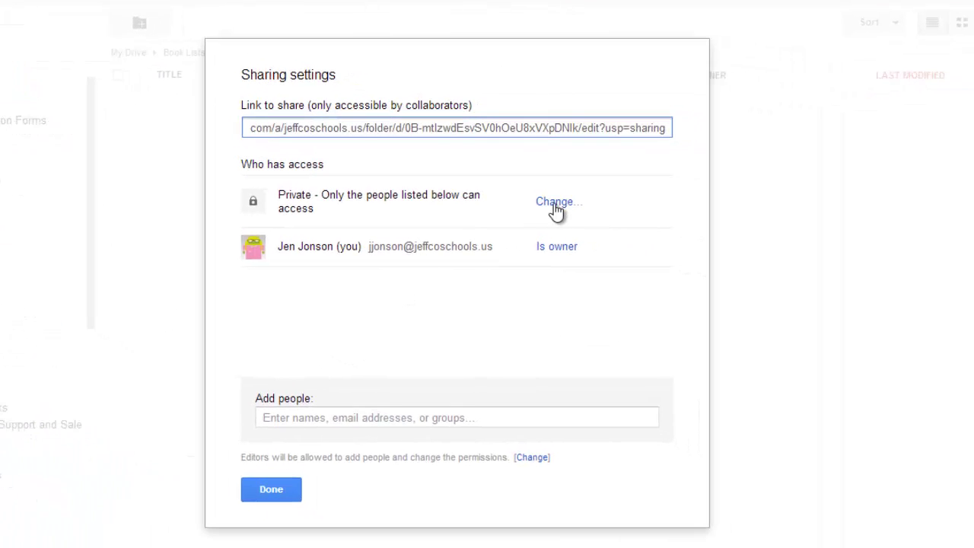
{"action": "left_click", "coordinate": [555, 204]}
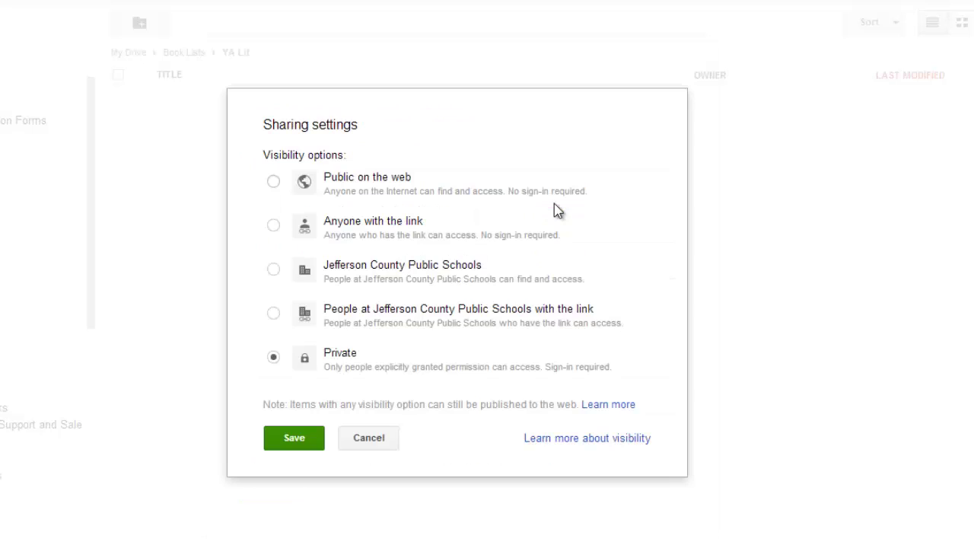
{"action": "left_click", "coordinate": [272, 226]}
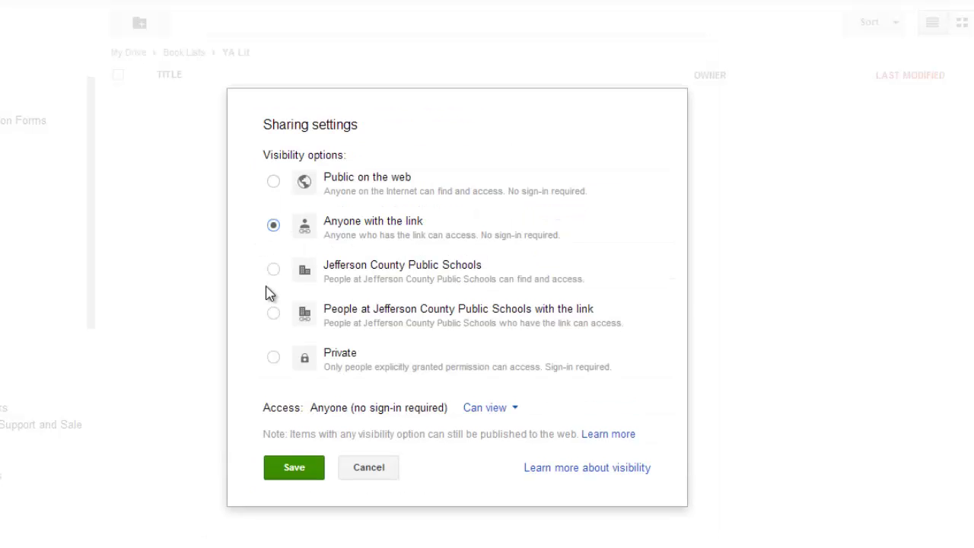
{"action": "left_click", "coordinate": [283, 471]}
{"action": "left_click", "coordinate": [283, 487]}
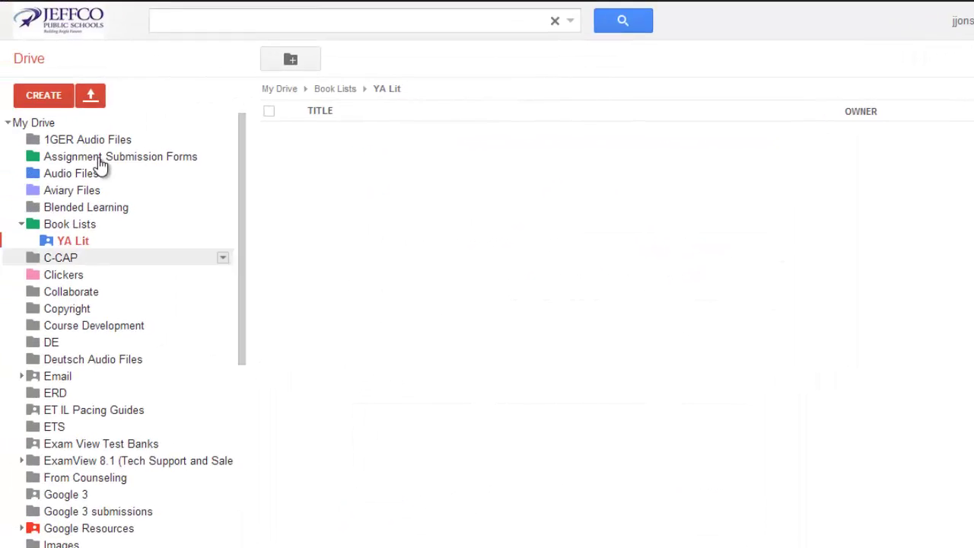
Check the sharing settings of Sample Doc in My Drive, leaving them as they are
{"action": "left_click", "coordinate": [65, 124]}
{"action": "left_click", "coordinate": [270, 172]}
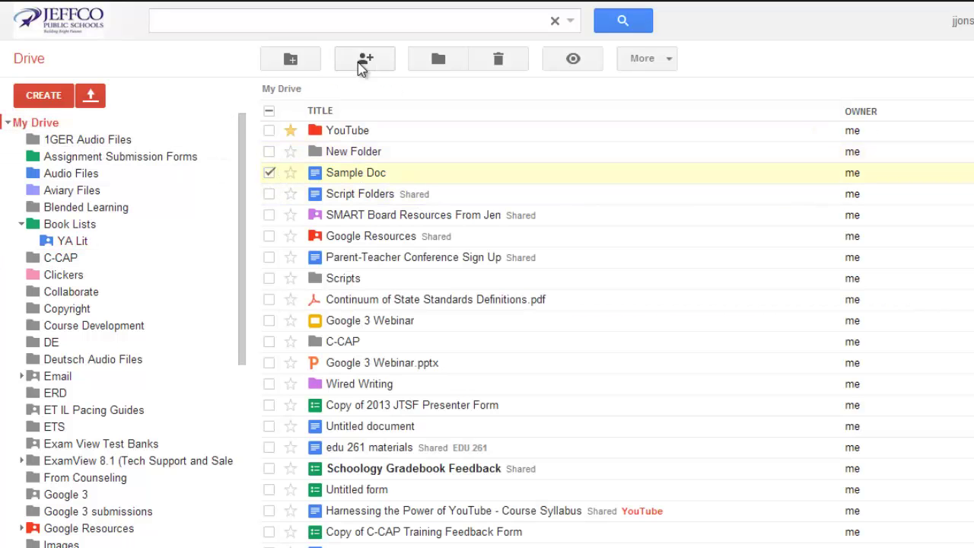
{"action": "left_click", "coordinate": [364, 61]}
{"action": "left_click", "coordinate": [421, 525]}
Move Sample Doc from My Drive into the shared YA Lit folder and open the document from there
{"action": "left_click_drag", "start_coordinate": [340, 175], "coordinate": [157, 252]}
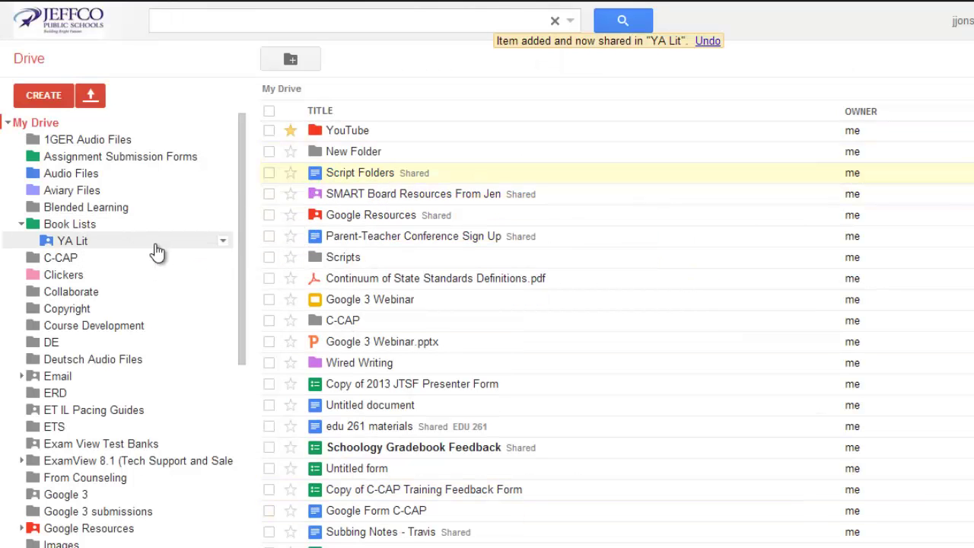
{"action": "left_click", "coordinate": [66, 243]}
{"action": "left_click", "coordinate": [350, 130]}
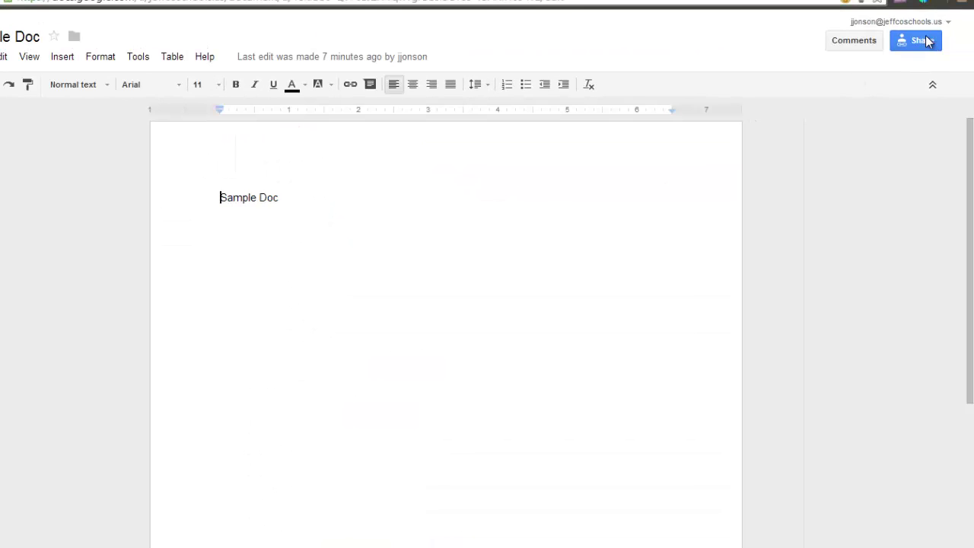